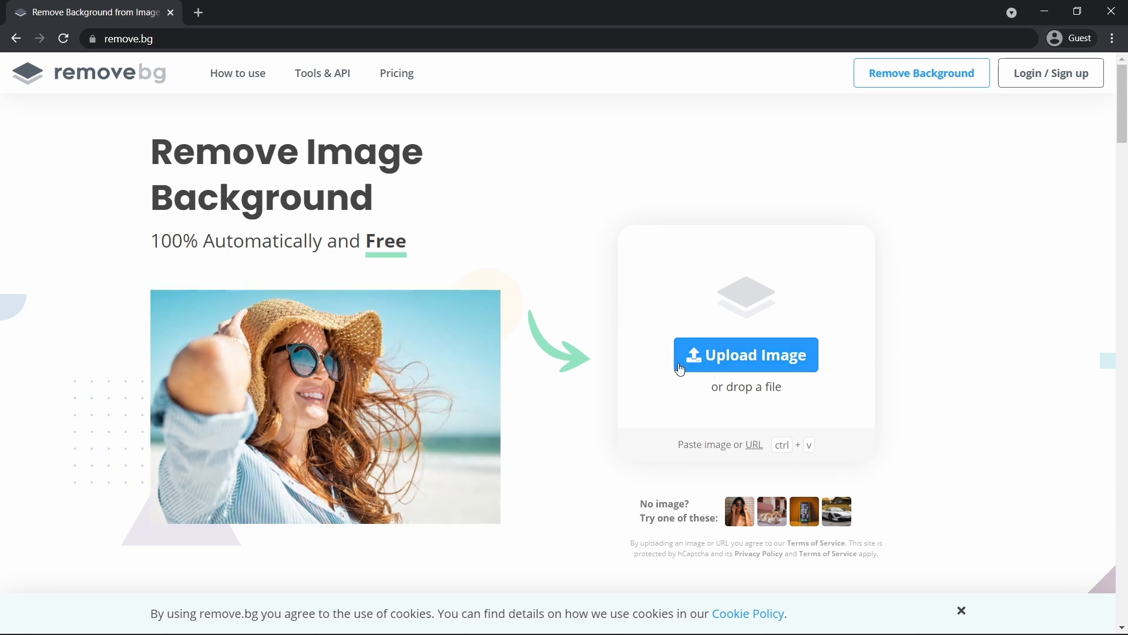
Upload the portrait photo for background removal and compare the original with the removed-background version.
click(721, 355)
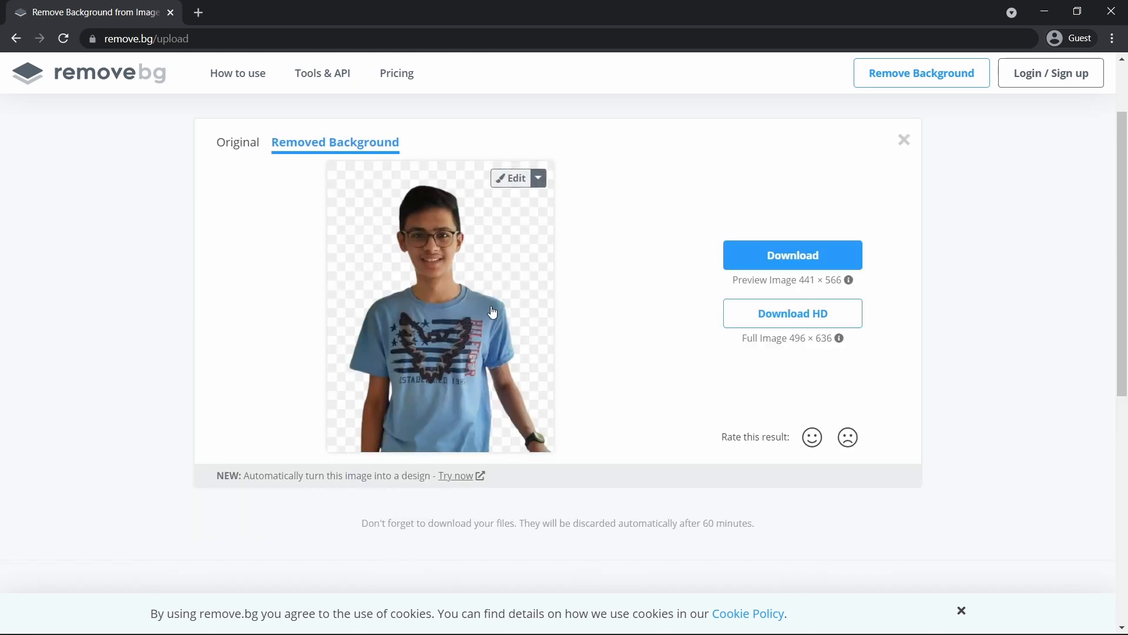
click(238, 151)
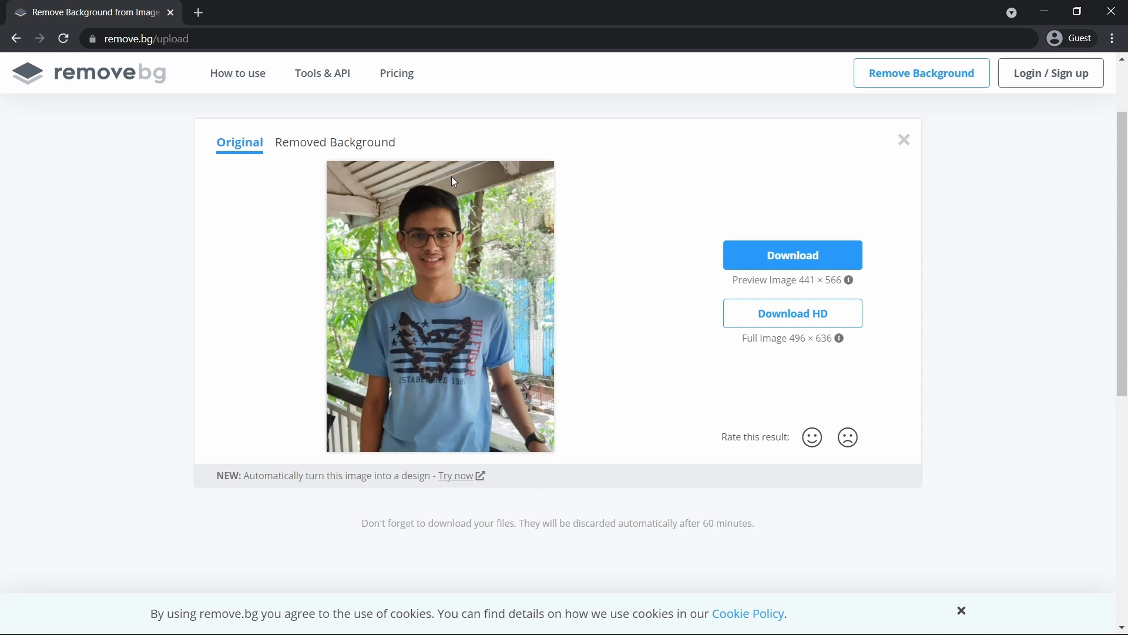
click(350, 144)
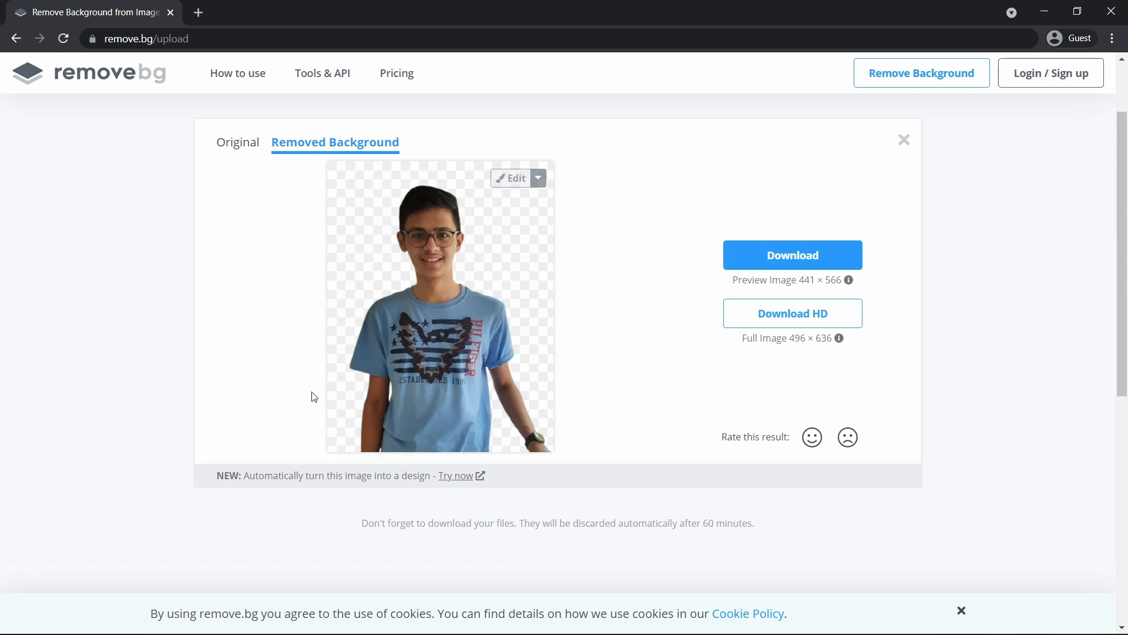
click(251, 146)
click(327, 147)
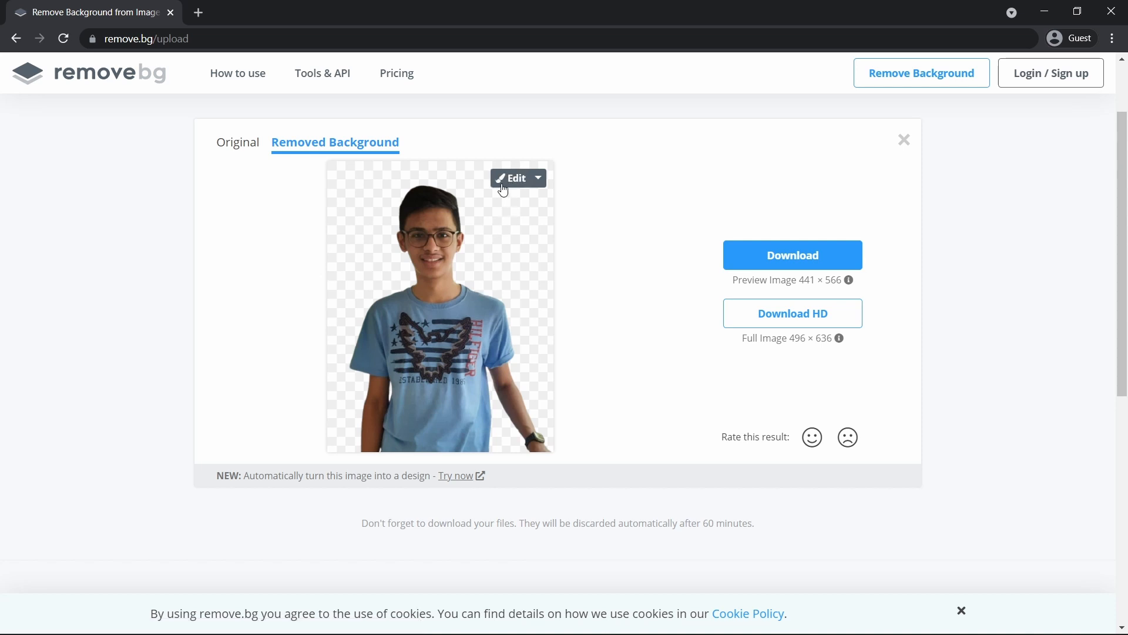
Open the cutout for editing and try the strongest background blur and the neon city street photo as backgrounds.
click(512, 179)
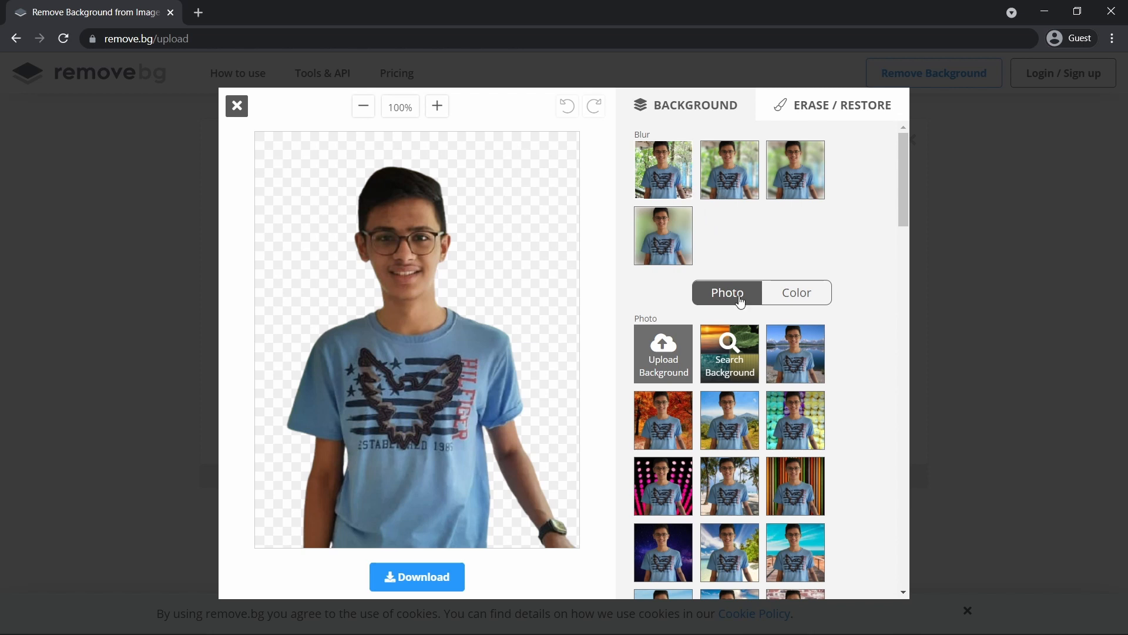
click(654, 238)
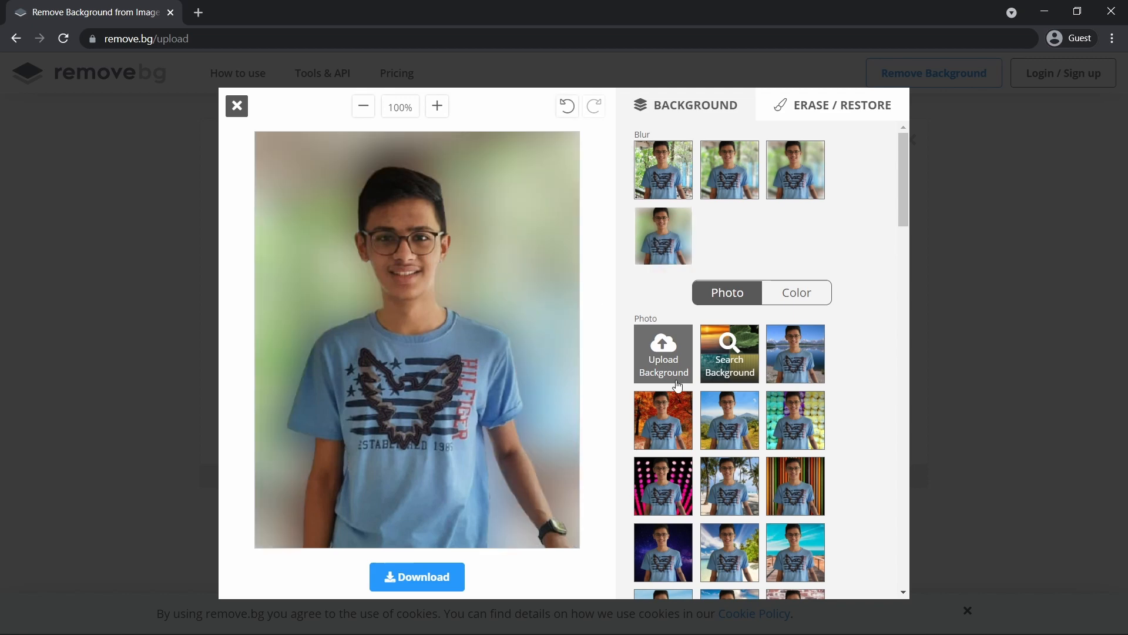
scroll(723, 495, down, 5)
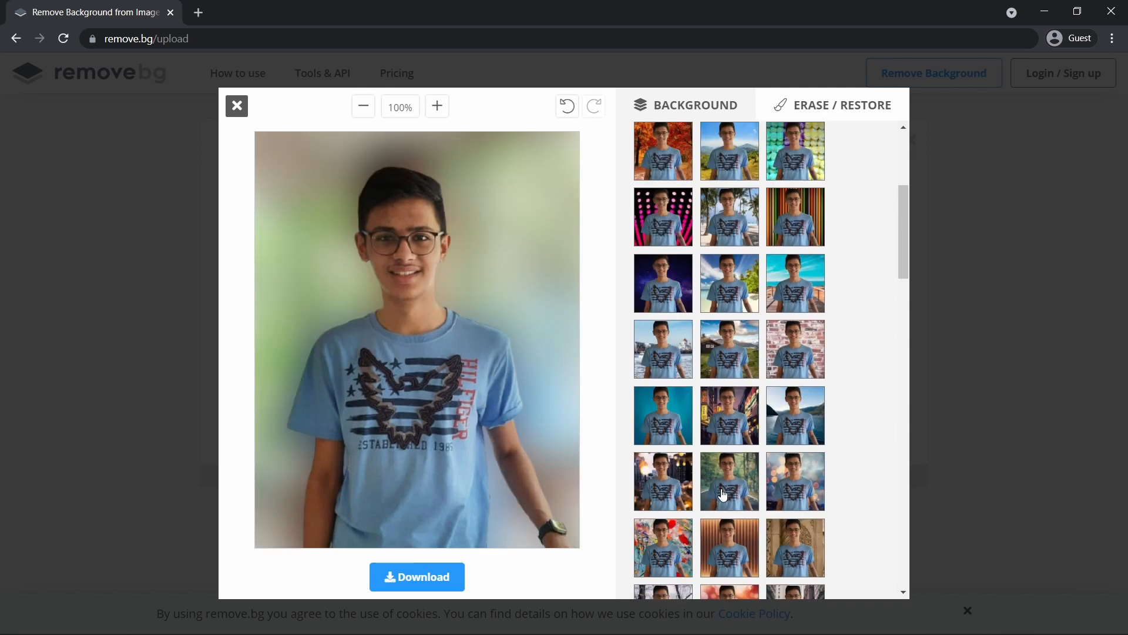
click(722, 419)
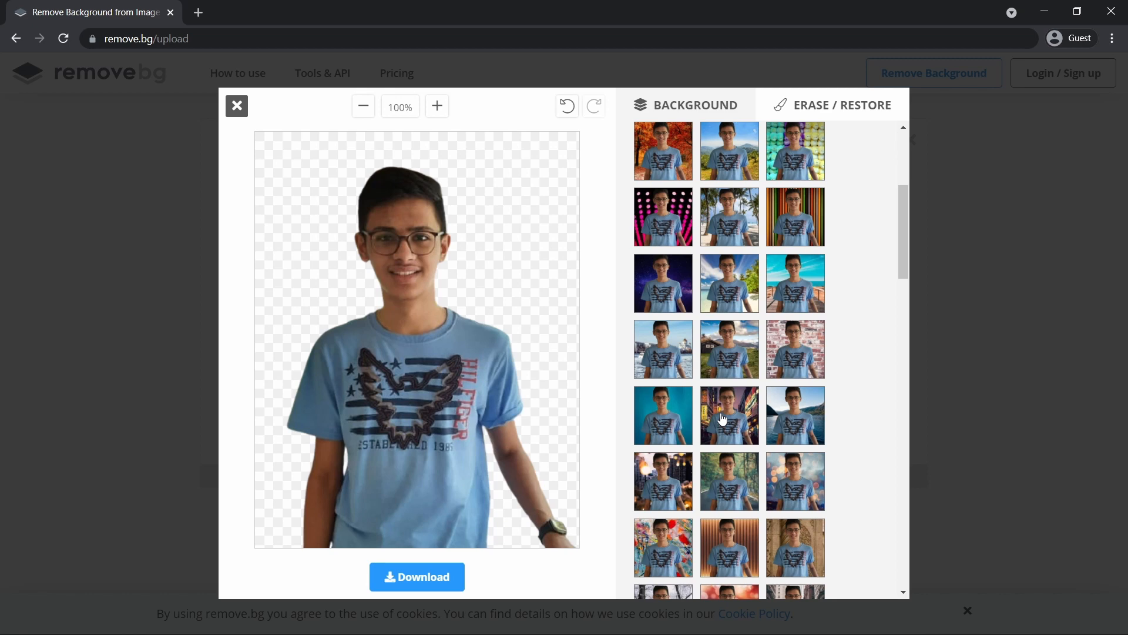
scroll(708, 407, down, 5)
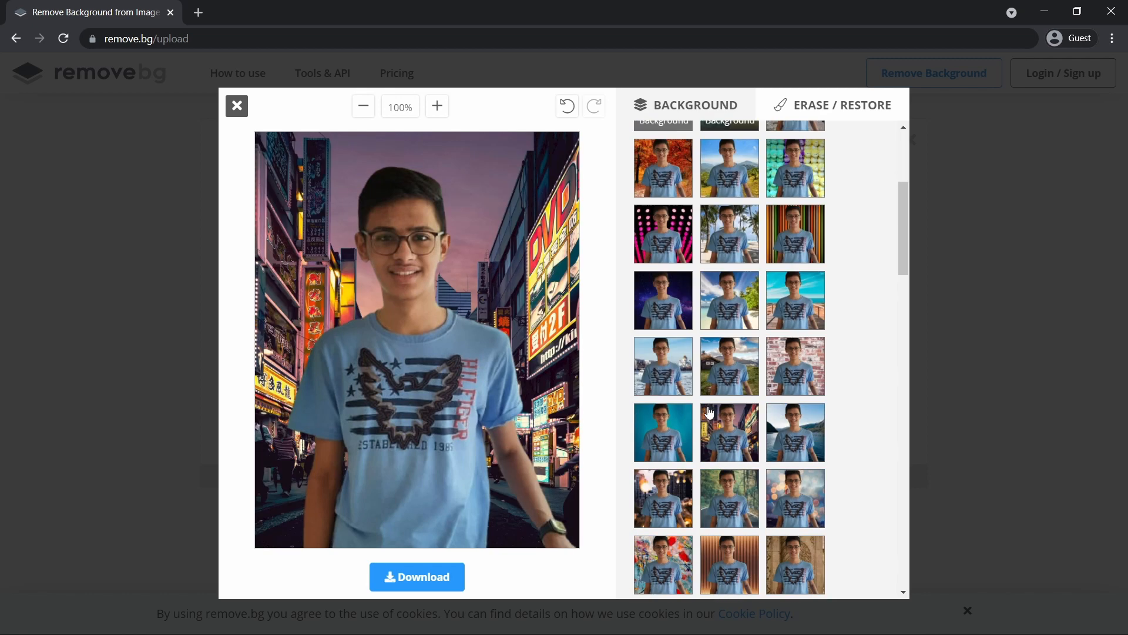
scroll(708, 407, up, 3)
scroll(707, 406, up, 3)
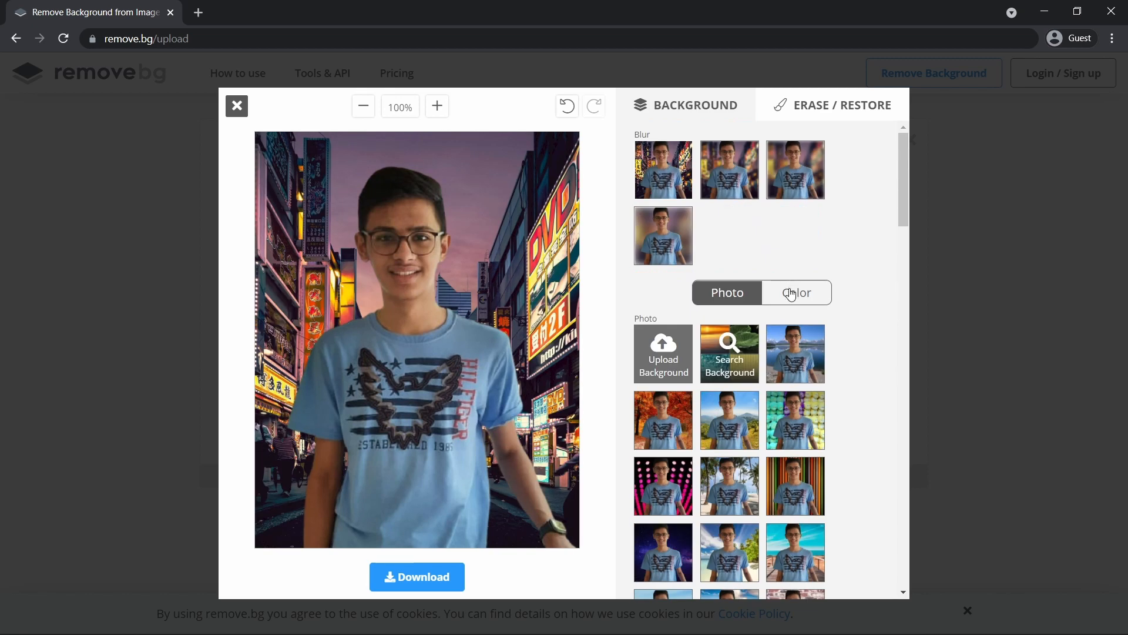
Try a solid grey background colour behind the portrait and close the background editor.
click(801, 292)
scroll(738, 459, down, 5)
scroll(739, 459, down, 1)
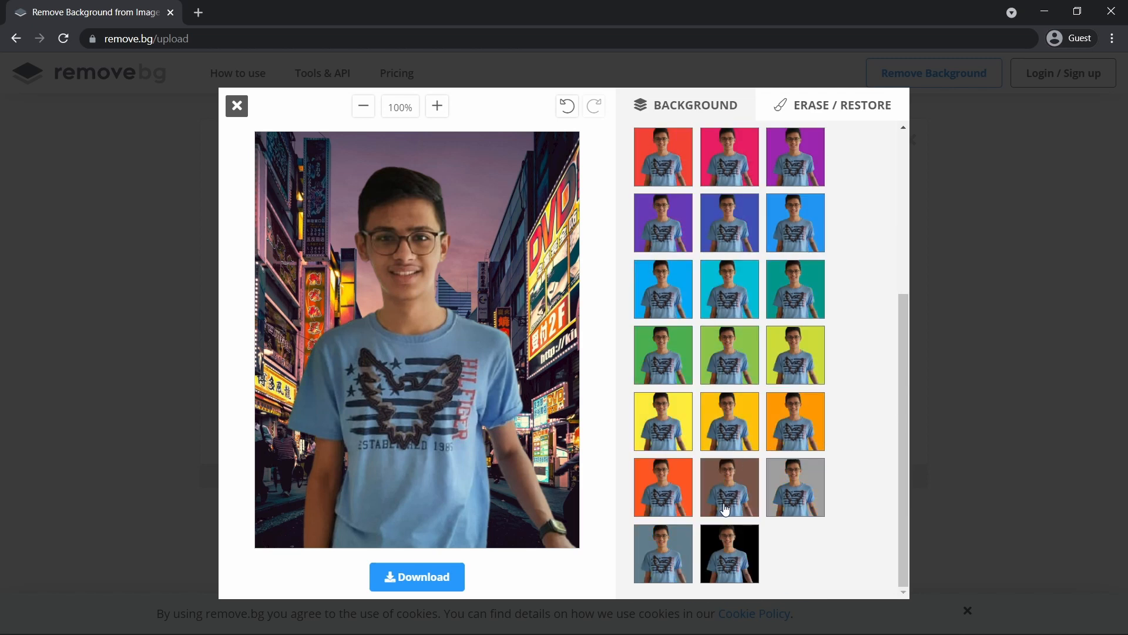
click(777, 473)
key(Escape)
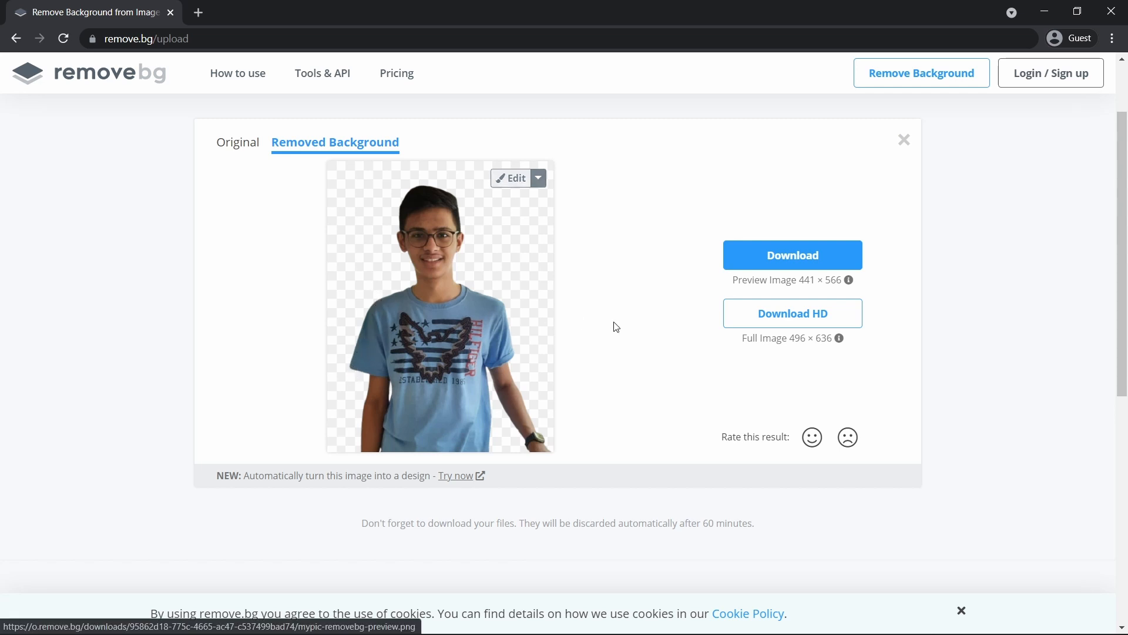
Download the 441 × 566 preview cutout and open the PNG in Photos to inspect its edges up close.
click(821, 269)
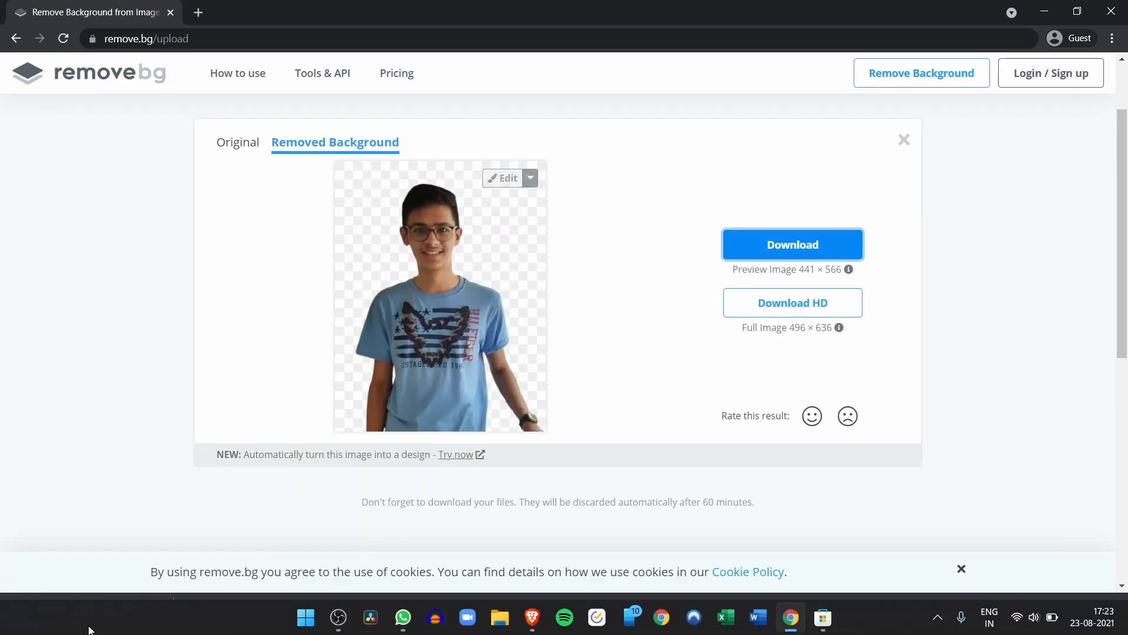
click(104, 611)
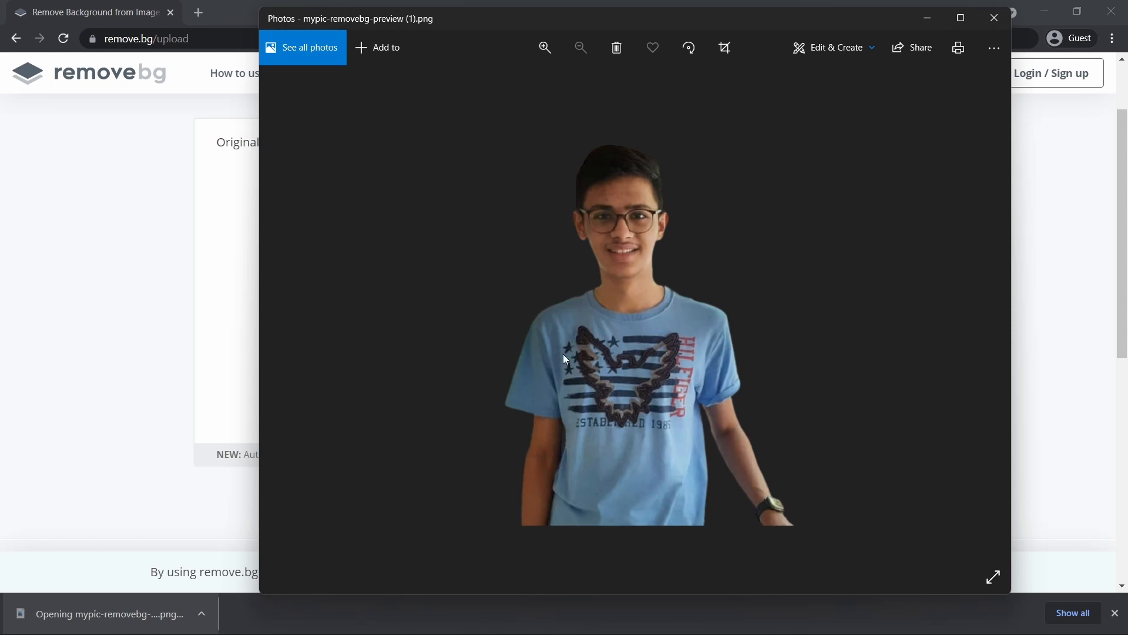
scroll(563, 354, up, 5)
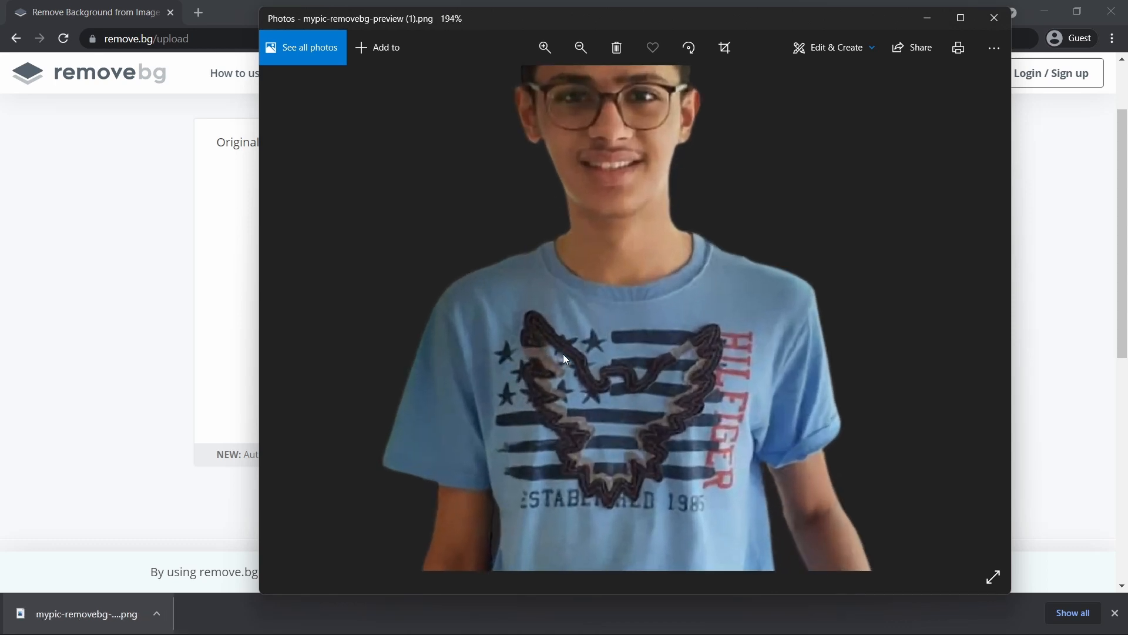
scroll(444, 326, up, 4)
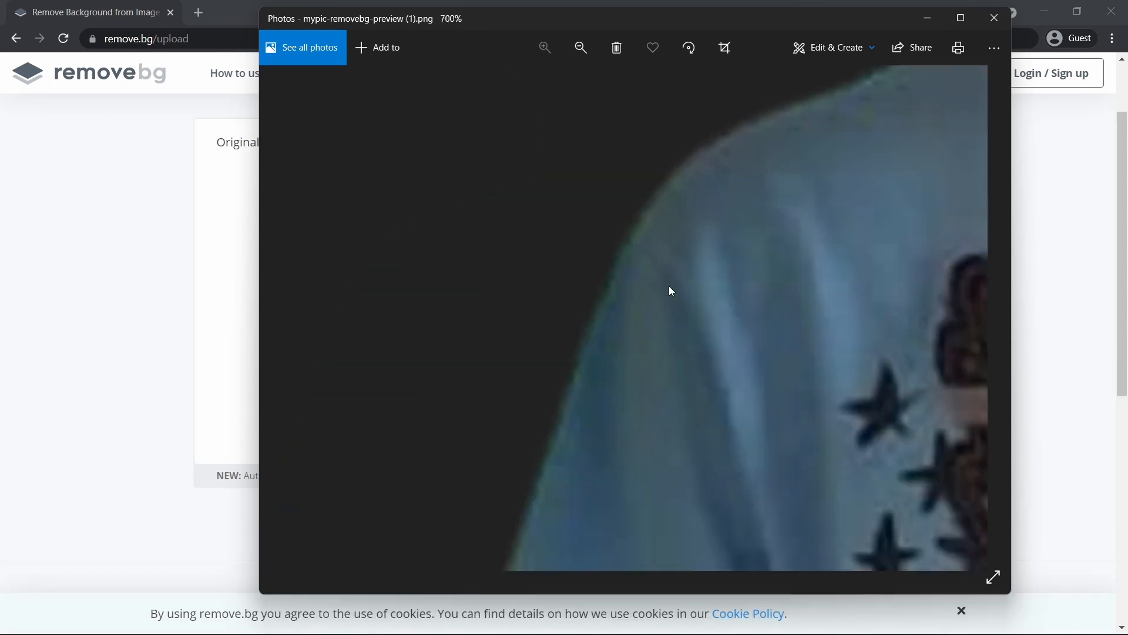
scroll(669, 286, down, 2)
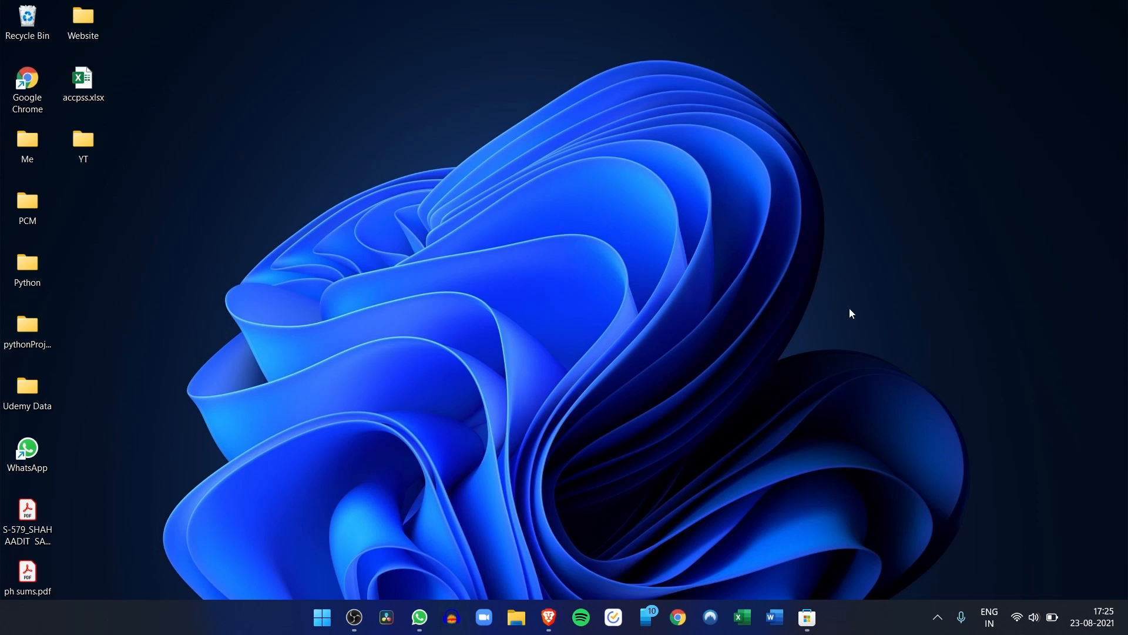
Switch to Microsoft Store, search for "paint 3d" and launch Paint 3D from its store page.
click(807, 617)
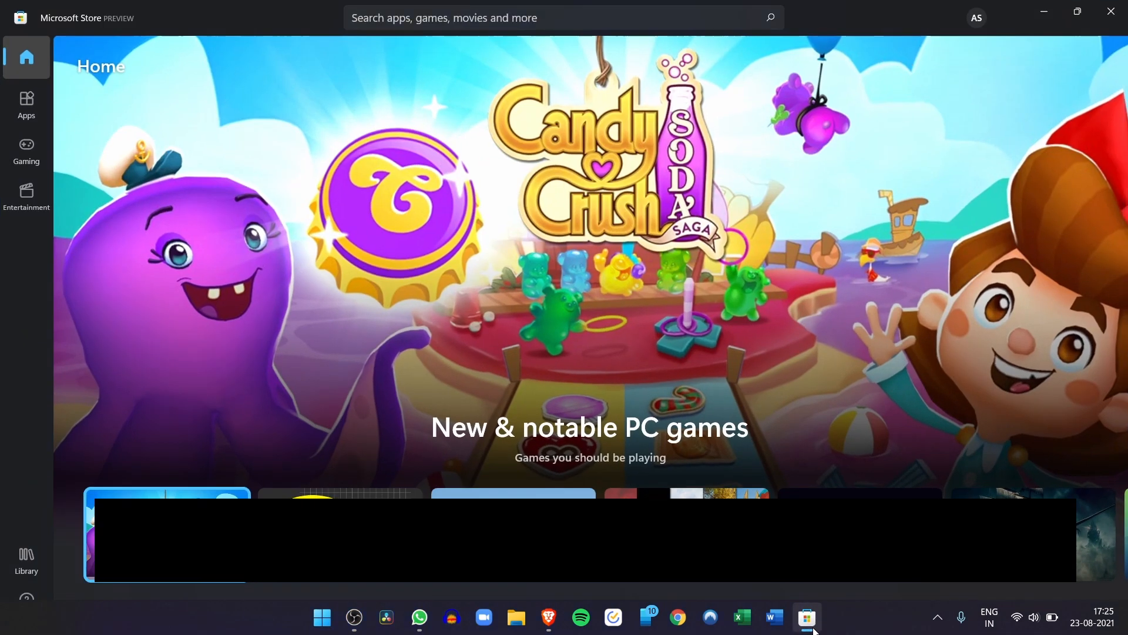
click(425, 26)
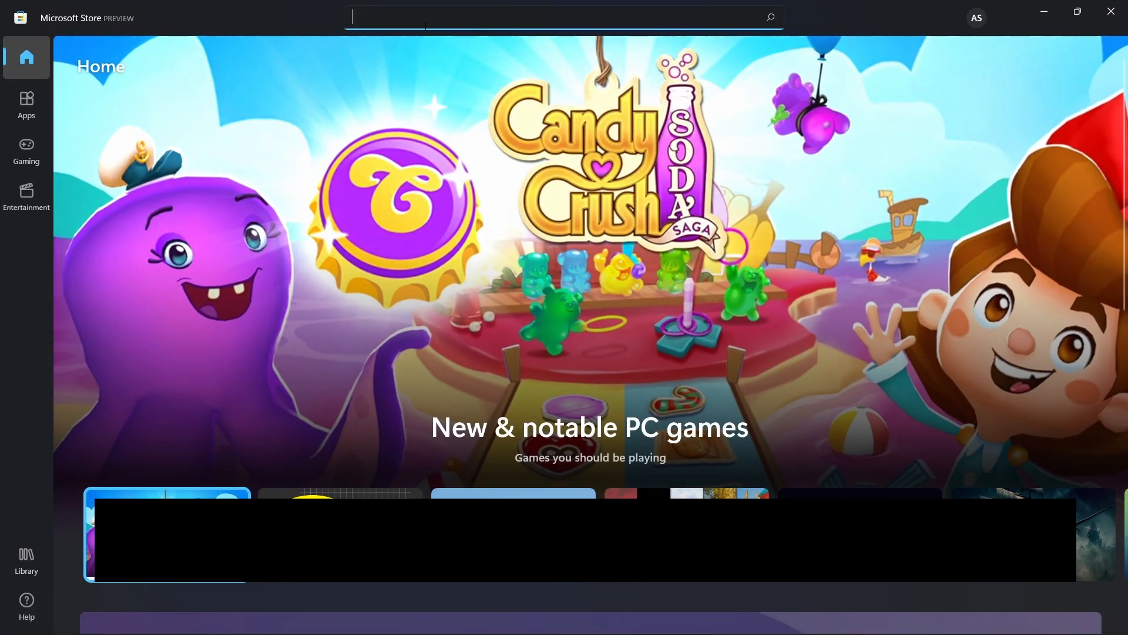
text(pa)
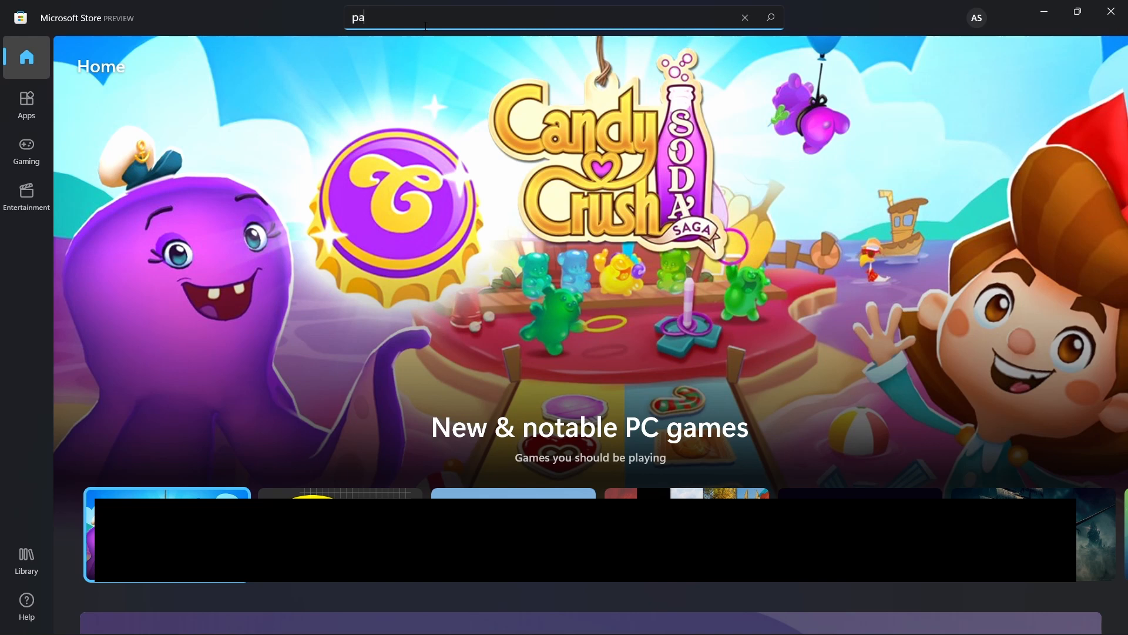
text(int 3d)
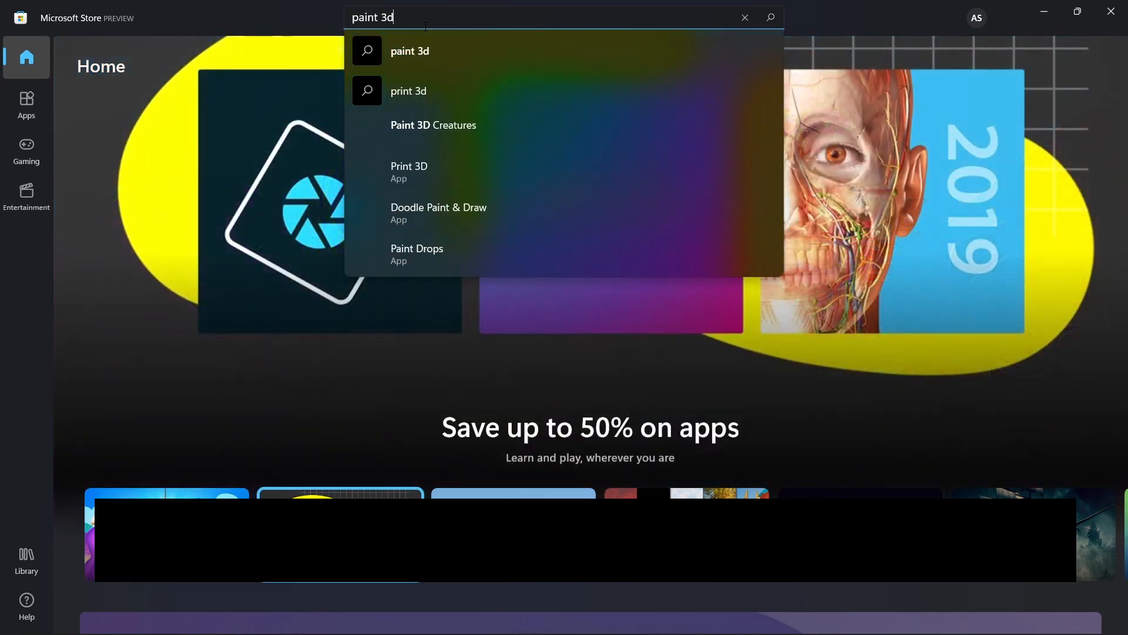
key(Return)
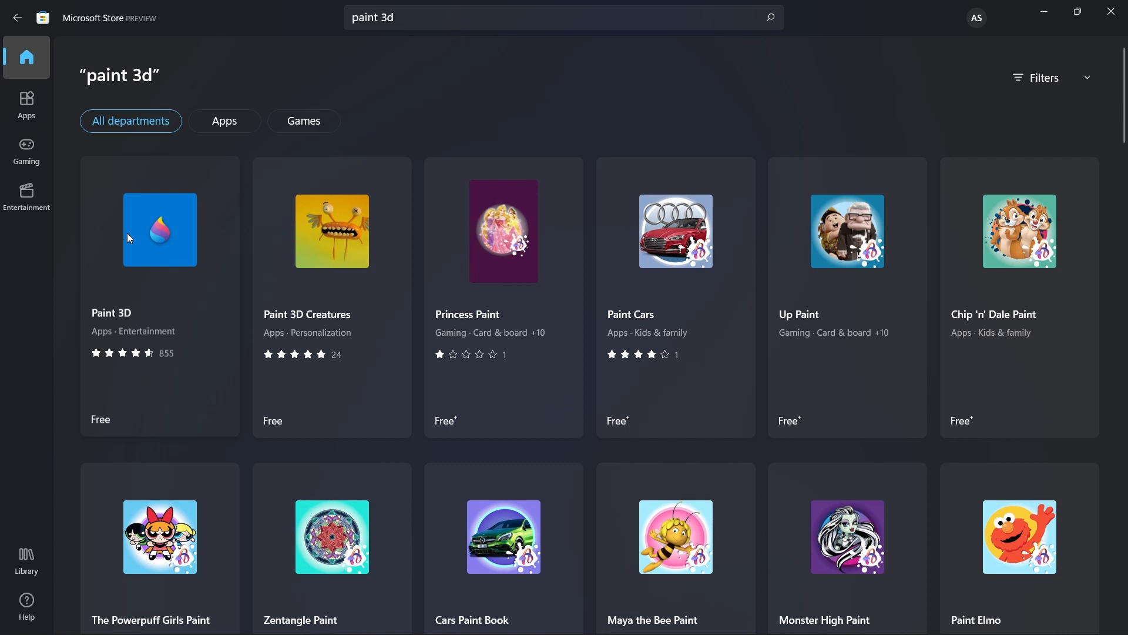
click(127, 233)
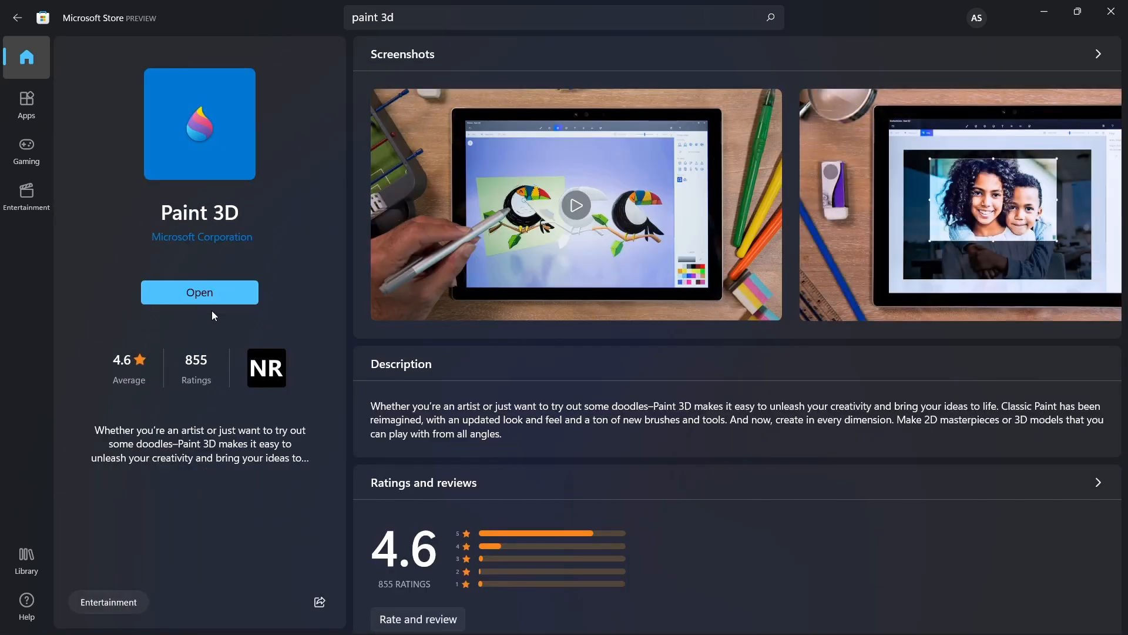
click(204, 291)
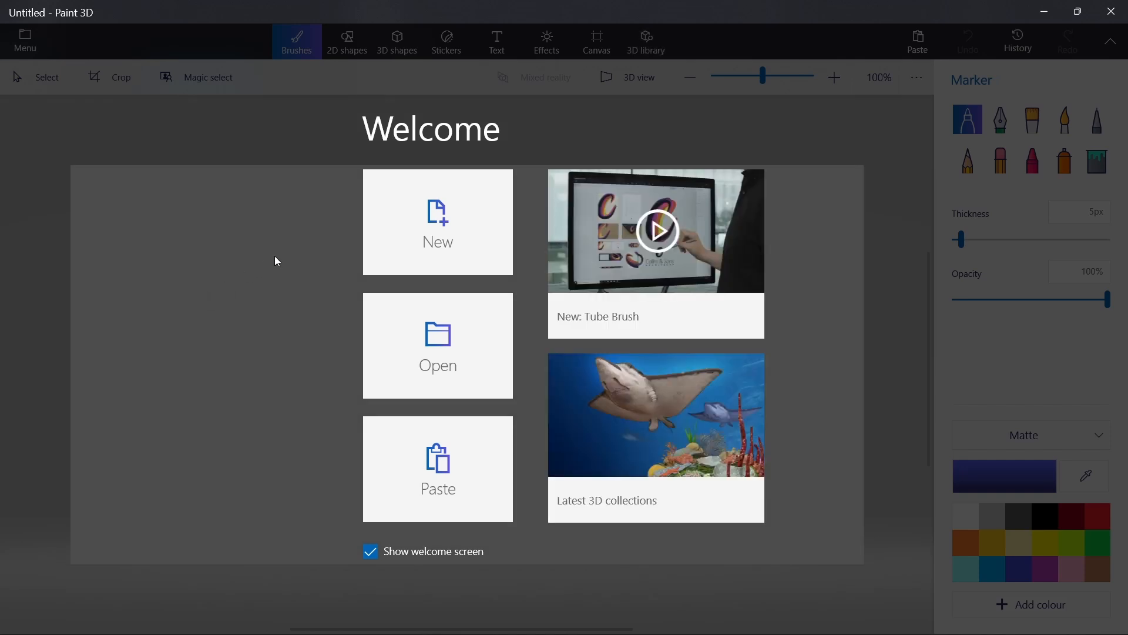
Create a new blank project and paste the copied portrait photo onto the canvas.
click(400, 223)
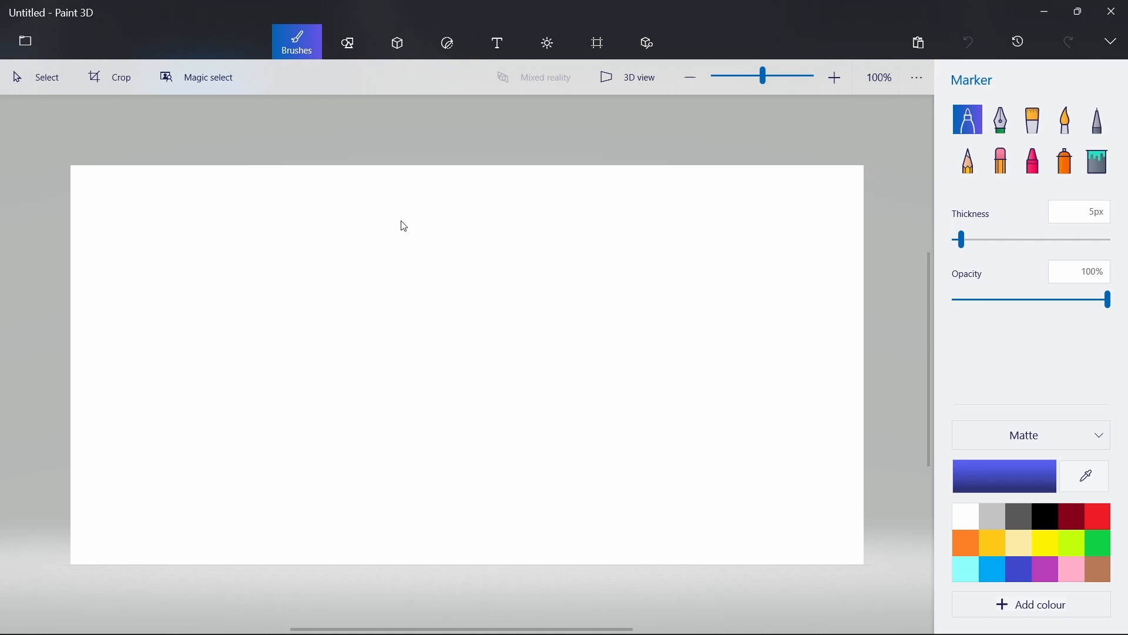
key(ctrl+z)
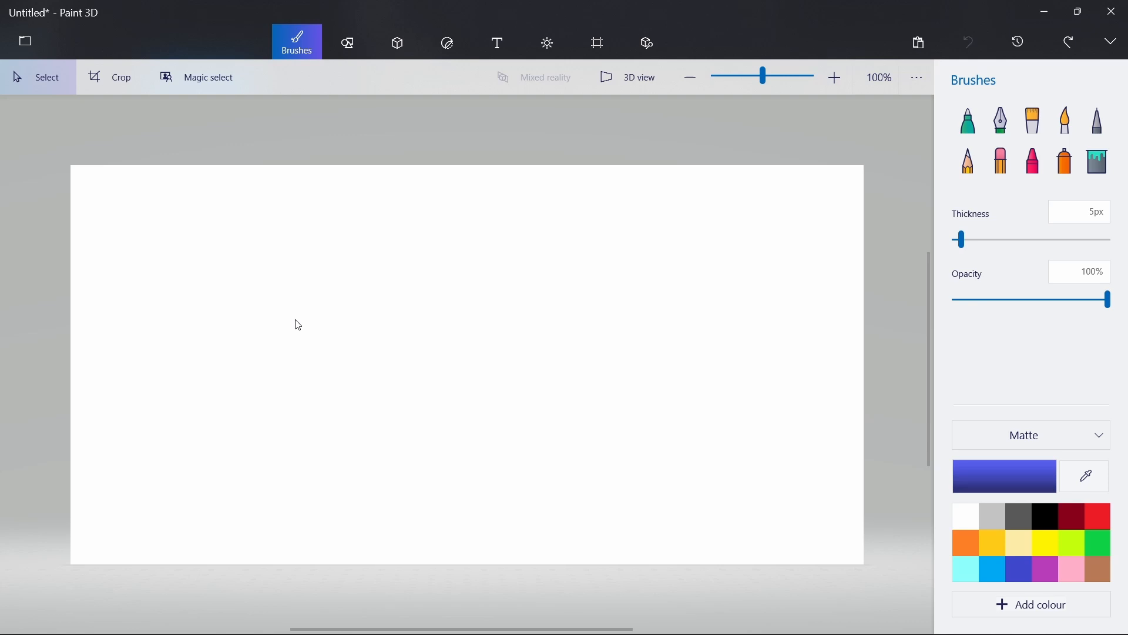
key(ctrl+v)
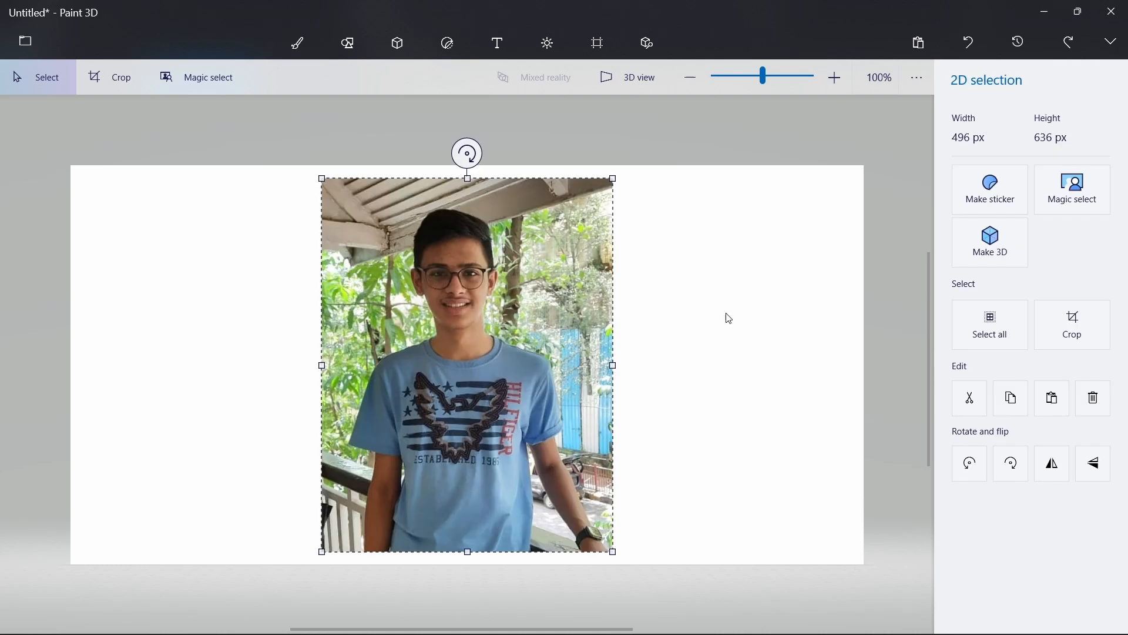
click(729, 317)
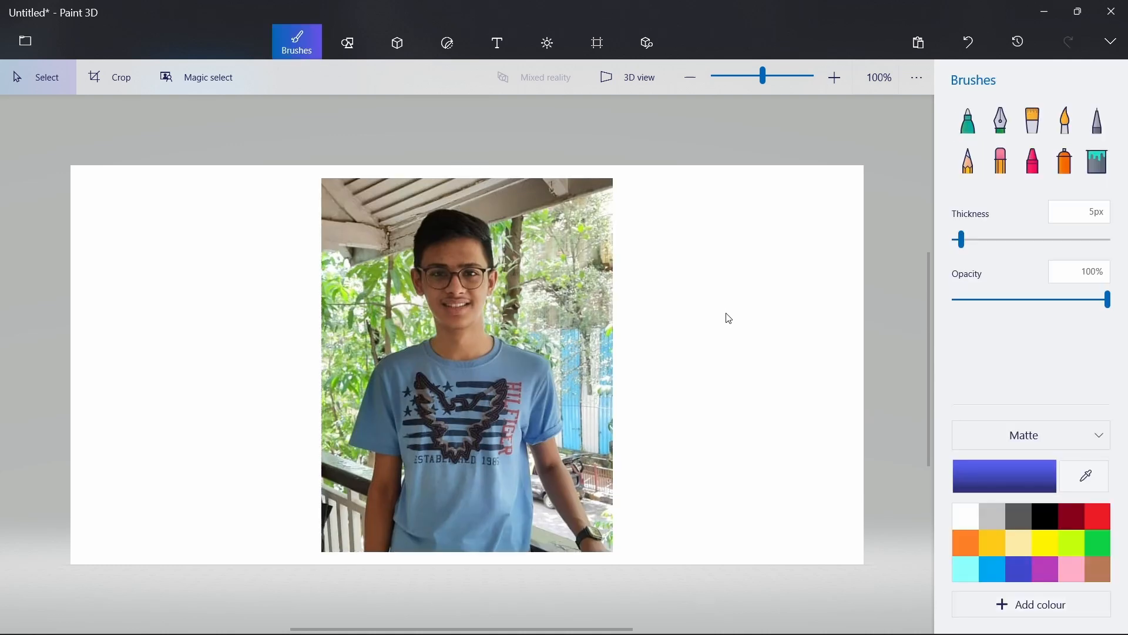
Start Magic select and narrow the cutout area closely around the person in the photo.
click(210, 84)
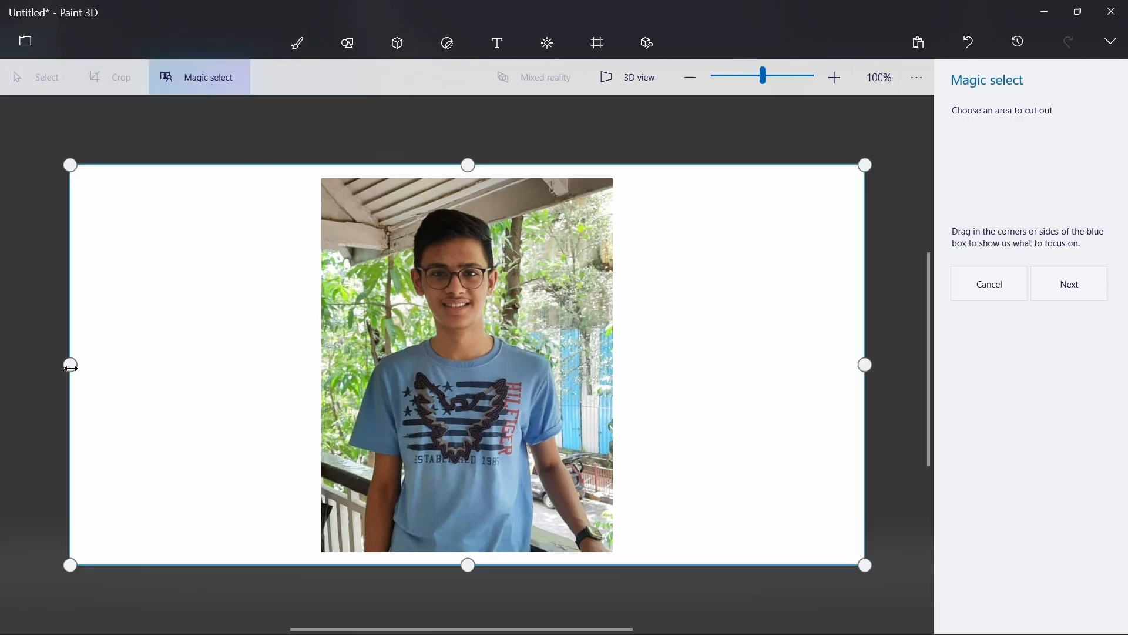
drag(70, 368, 349, 383)
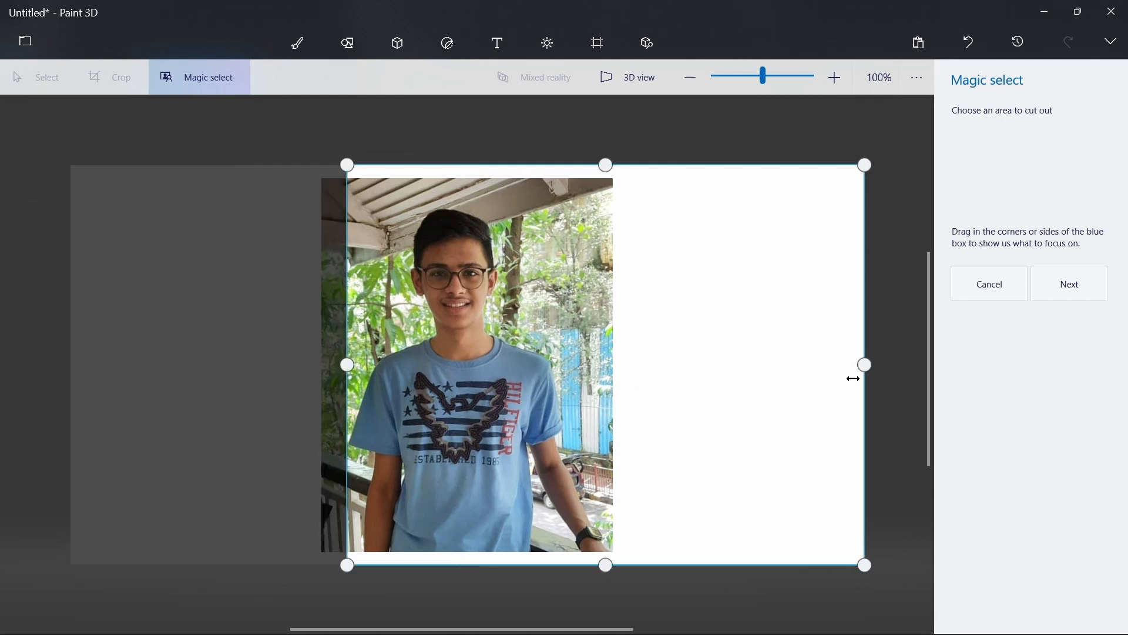
drag(863, 369, 609, 369)
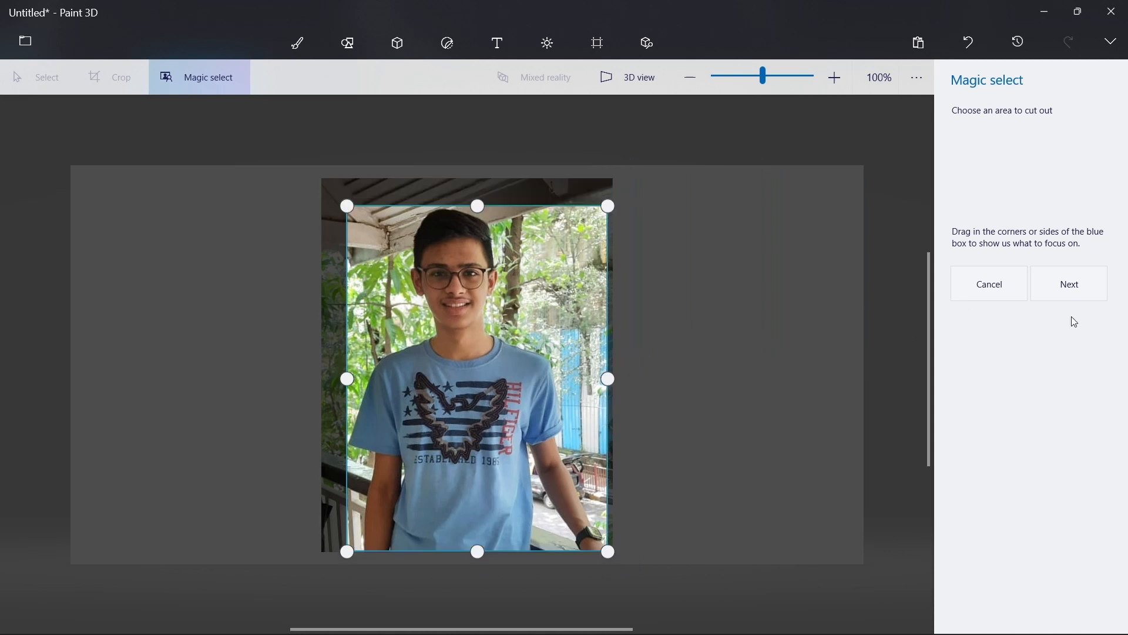
click(1069, 283)
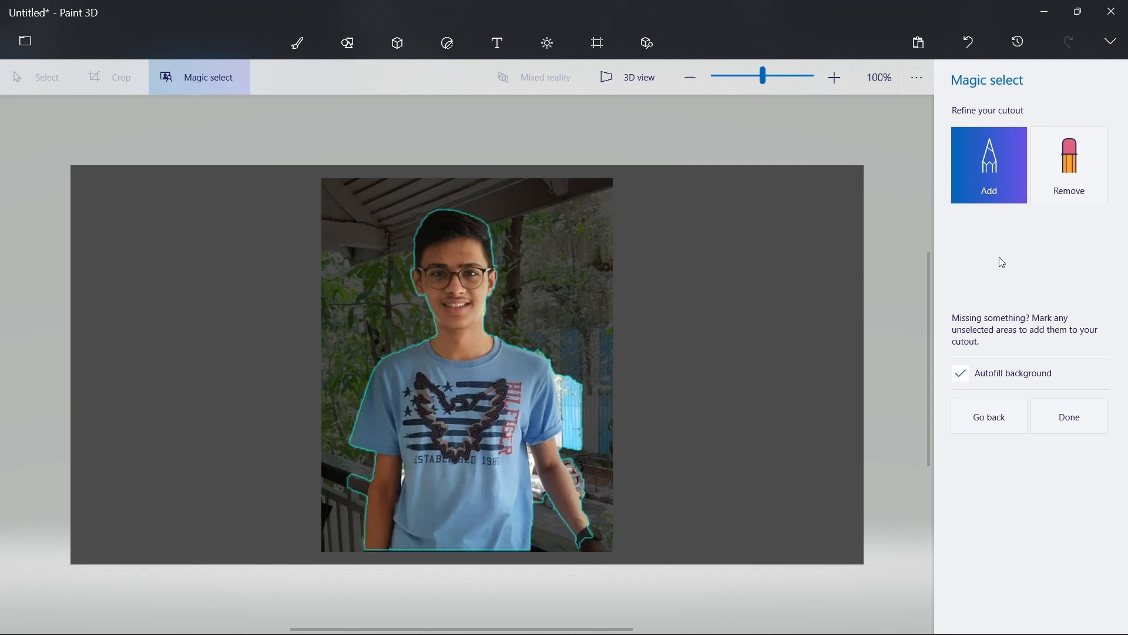
Refine the cutout by removing the background areas beside the arms and adding the missing wristwatch and hand.
click(1066, 178)
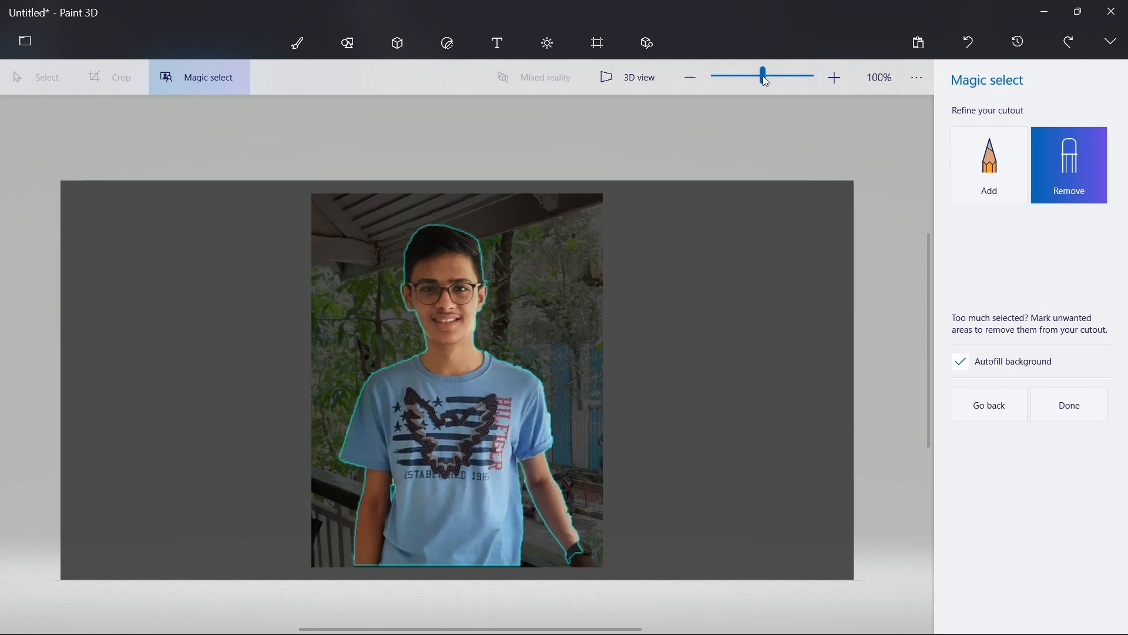
drag(763, 75, 768, 76)
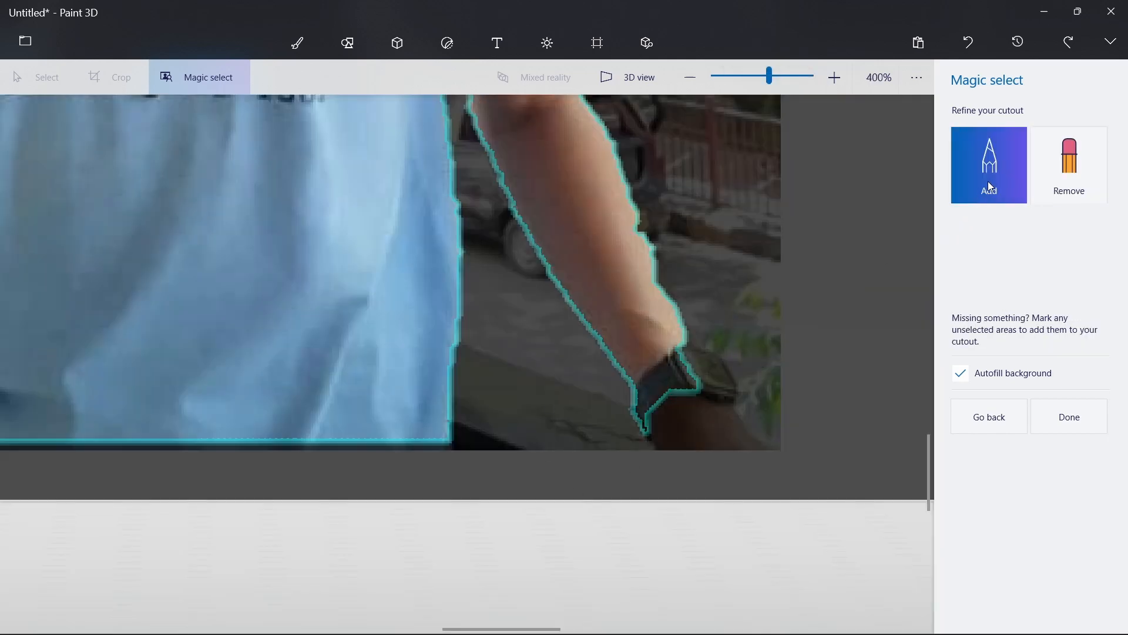
drag(669, 366, 728, 458)
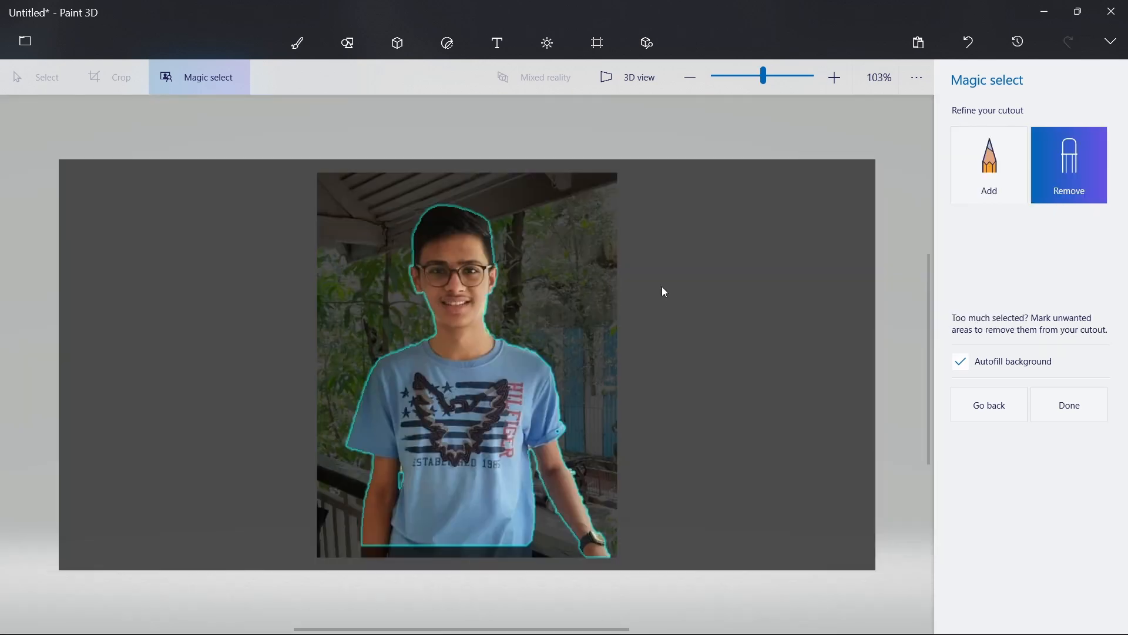
Finish the Magic select cutout with background autofill and move the cutout person off the photo to the empty canvas beside it.
click(1057, 411)
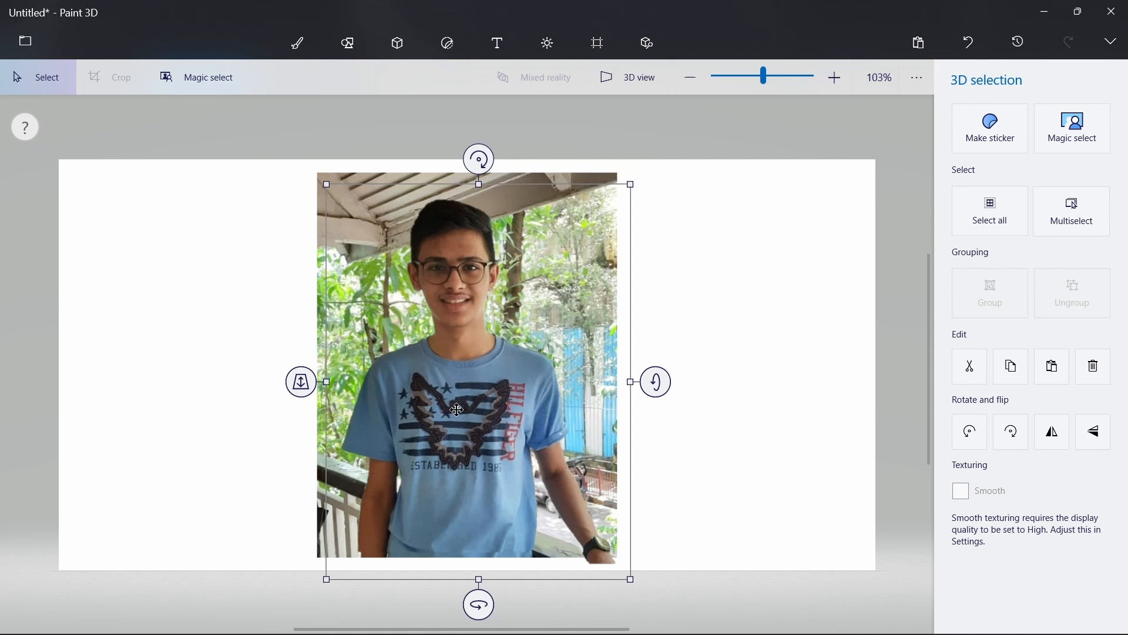
drag(458, 406, 746, 393)
click(436, 429)
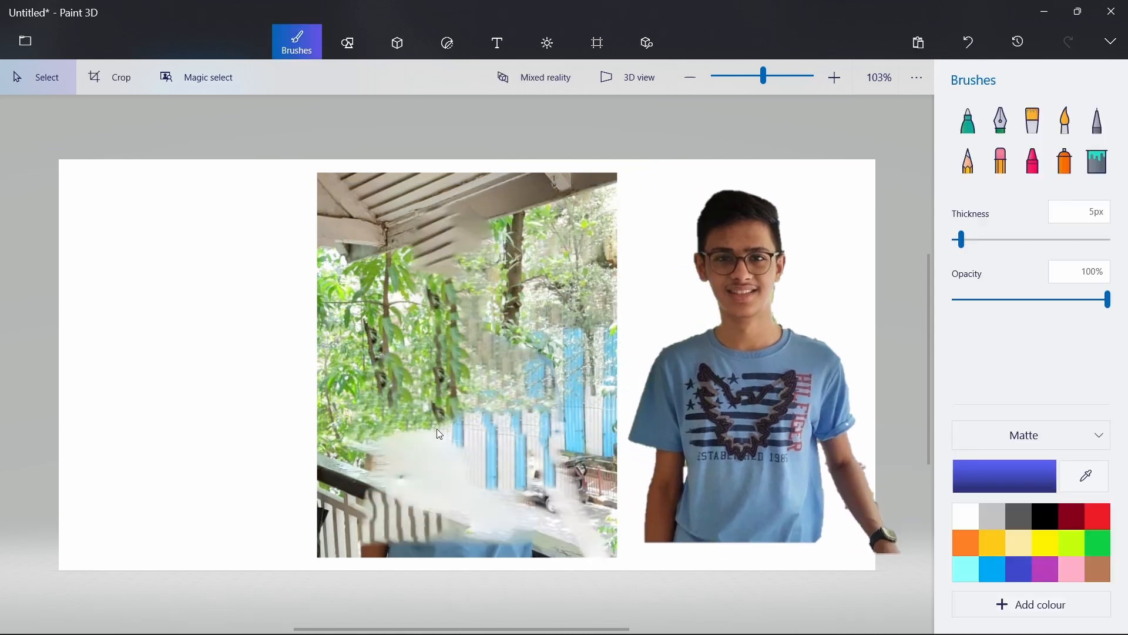
Select and delete the leftover background picture from the canvas, and bring the cutout person back to the middle.
mouse_move(268, 161)
mouse_down()
mouse_move(548, 480)
mouse_move(606, 567)
mouse_move(623, 623)
mouse_up()
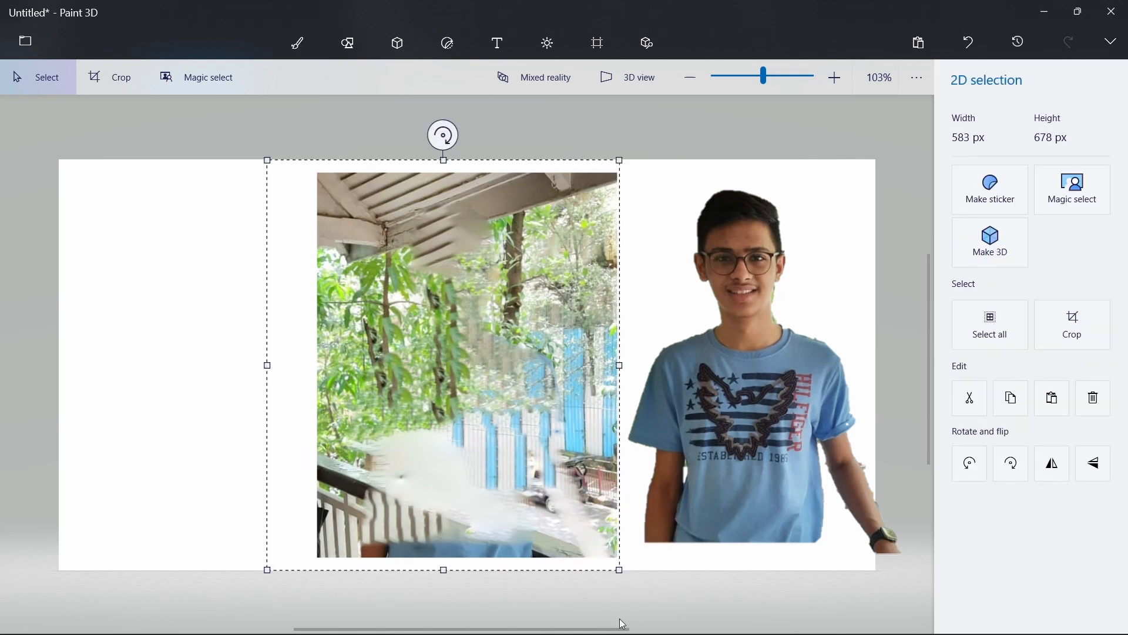
key(Delete)
key(ctrl+z)
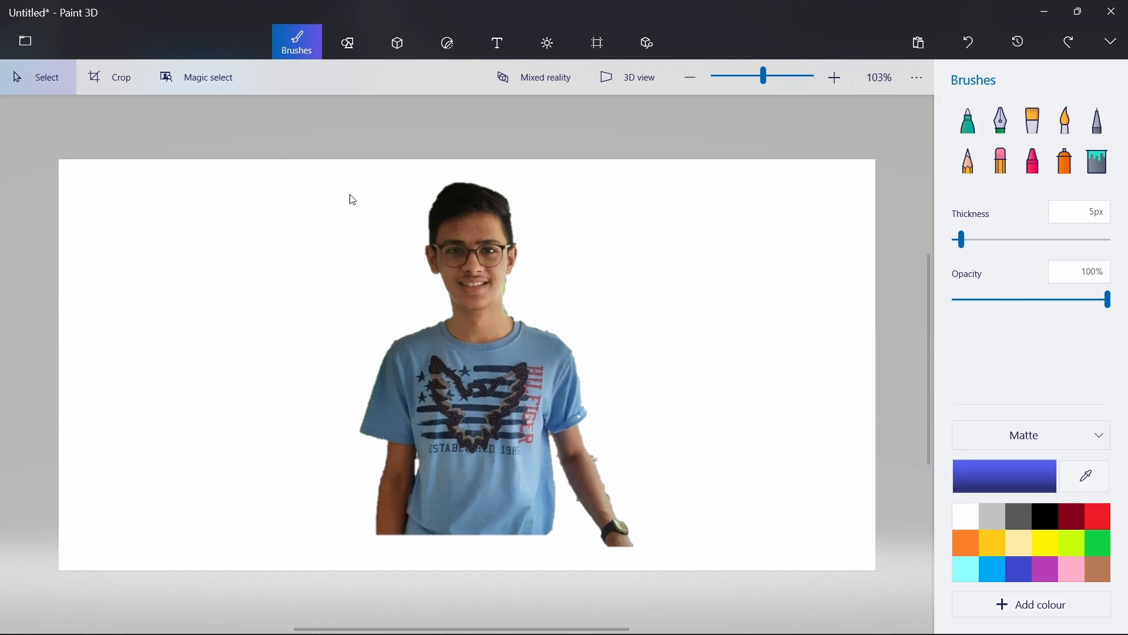
Save a copy as a PNG image with transparency, named Untitled.png, in Downloads, and close the saved picture in Photos.
click(23, 52)
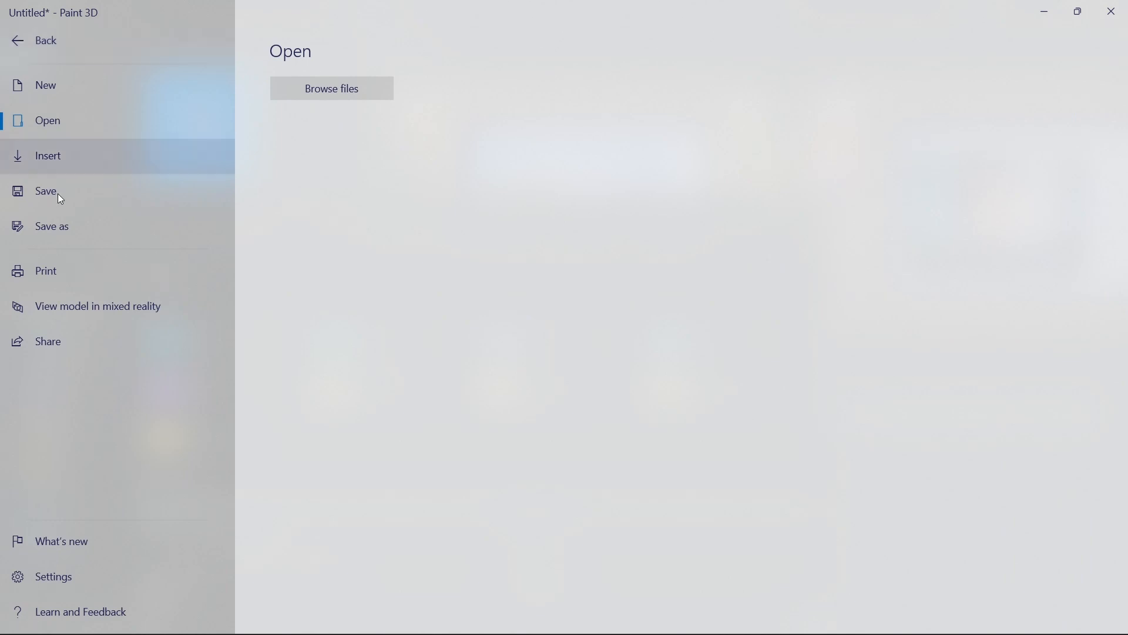
click(45, 239)
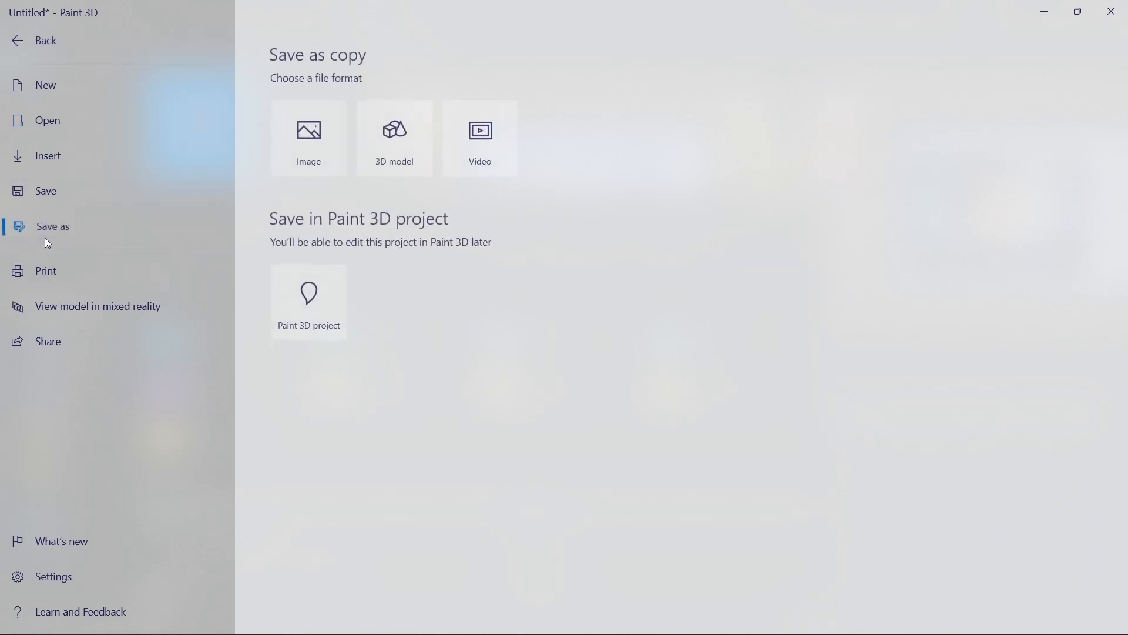
click(308, 141)
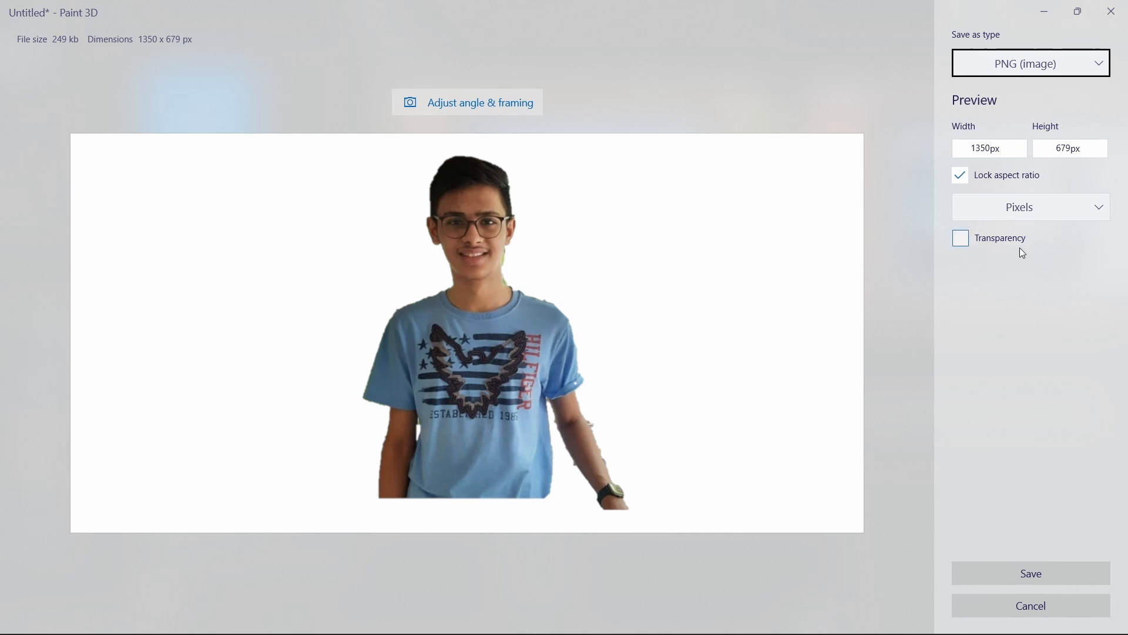
click(962, 239)
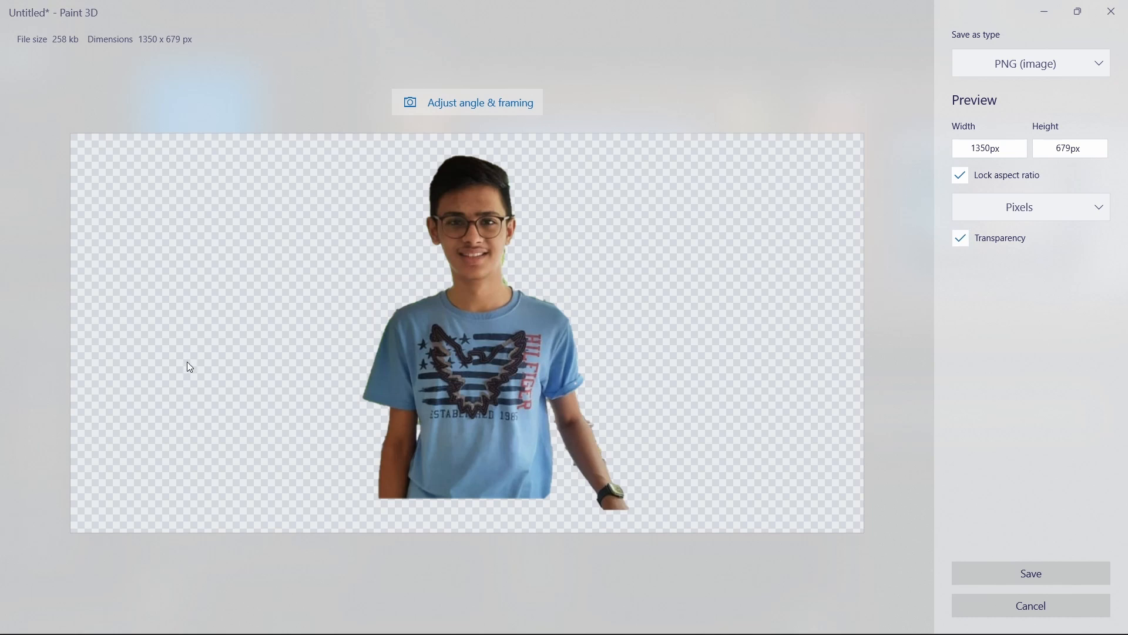
click(1039, 567)
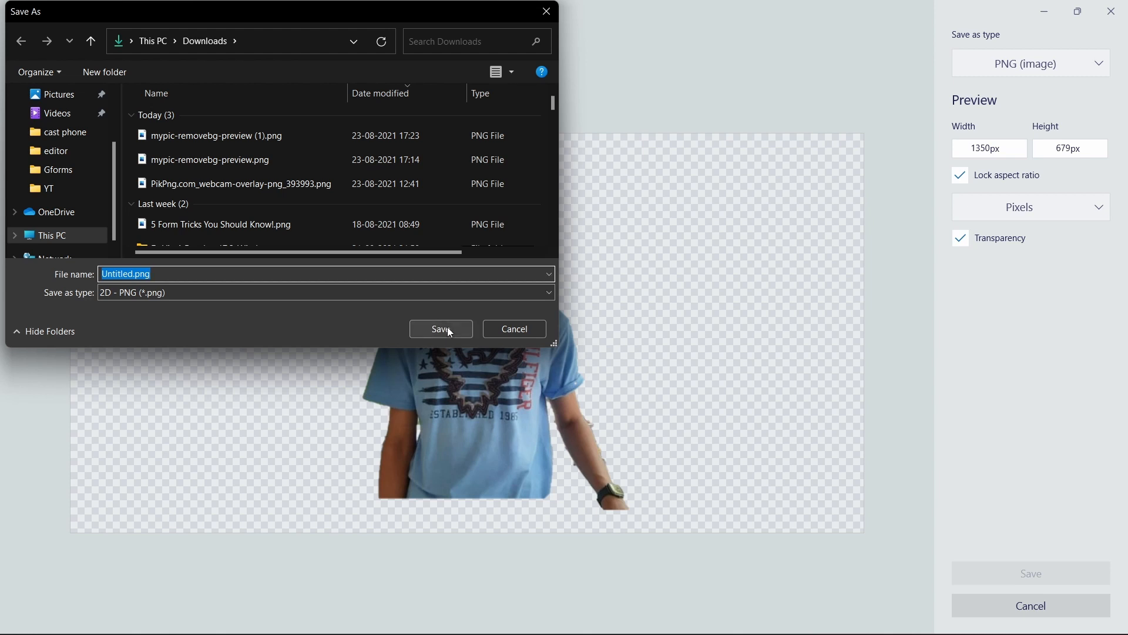
click(441, 330)
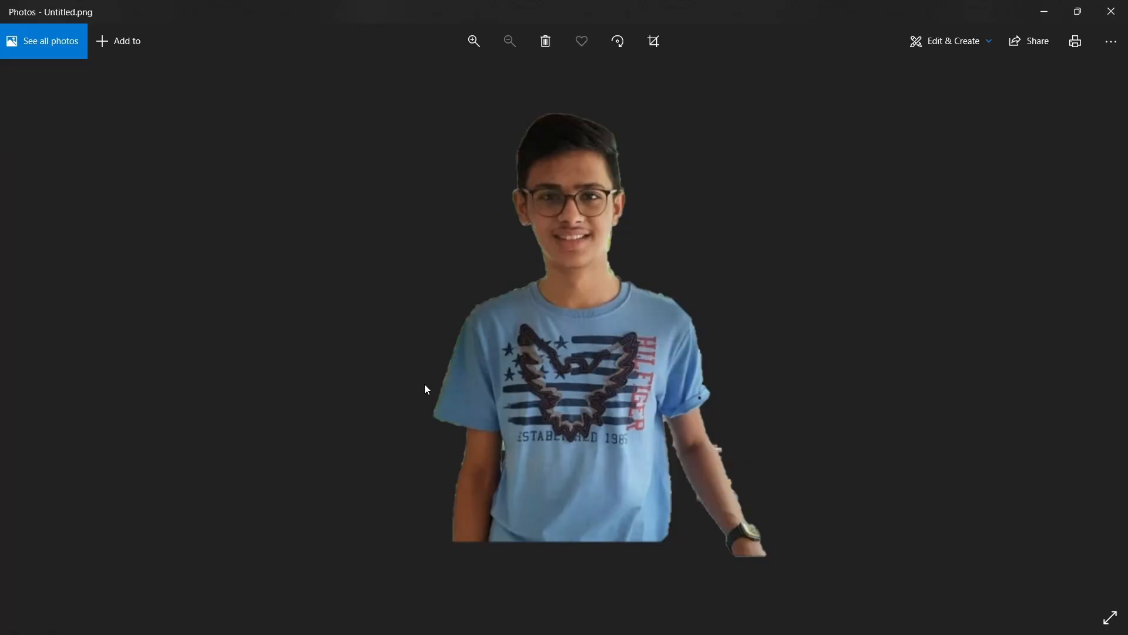
click(1112, 11)
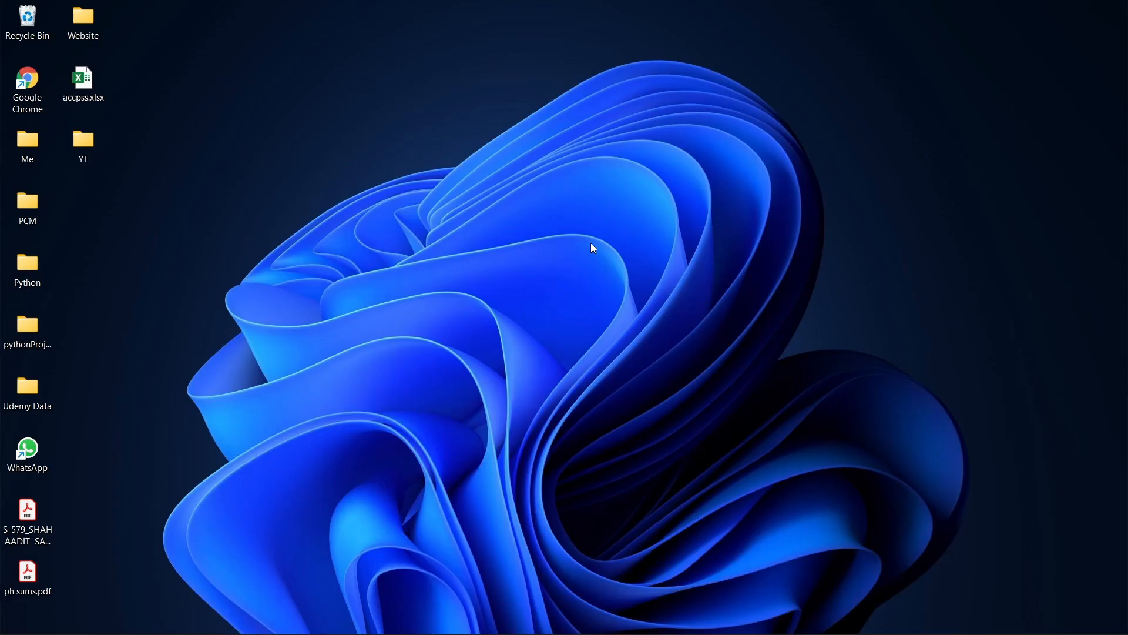